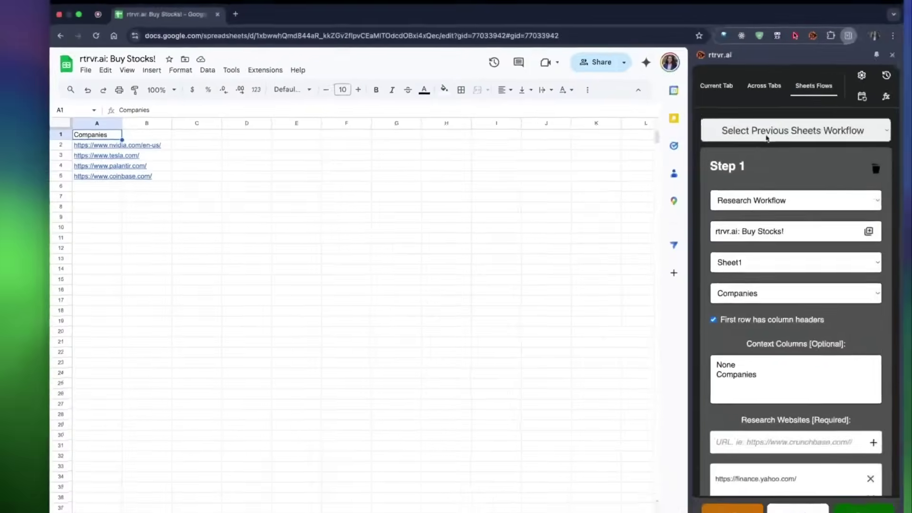
Review the Buy Stocks flow's websites and extraction prompt, then run it over the company list.
scroll(802, 375, down, 5)
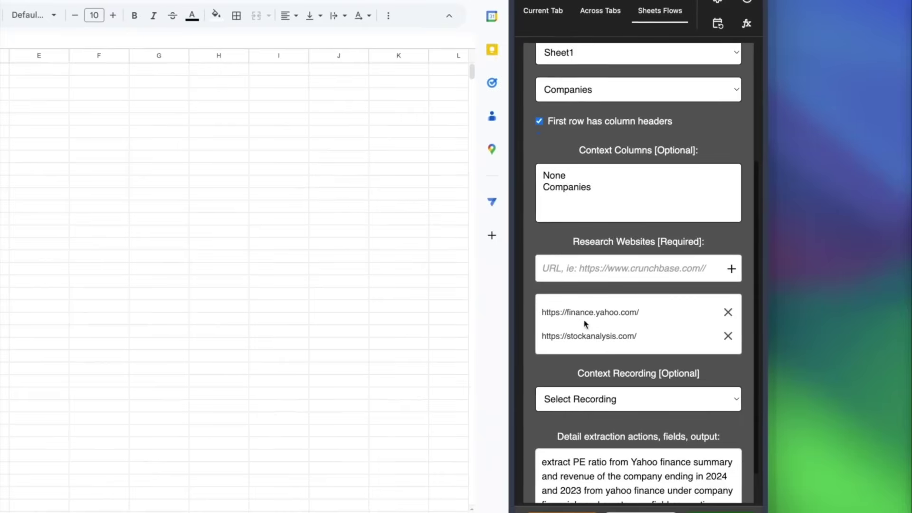
scroll(624, 397, down, 2)
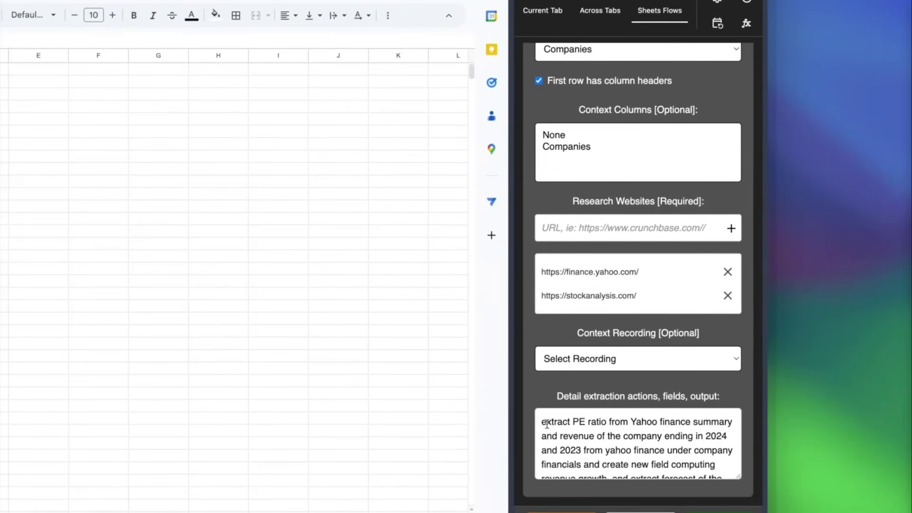
scroll(642, 461, down, 3)
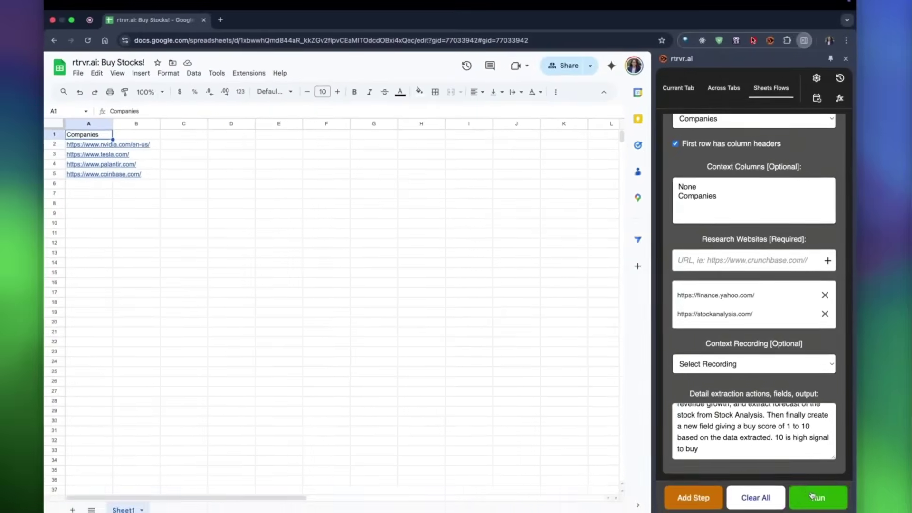
click(791, 506)
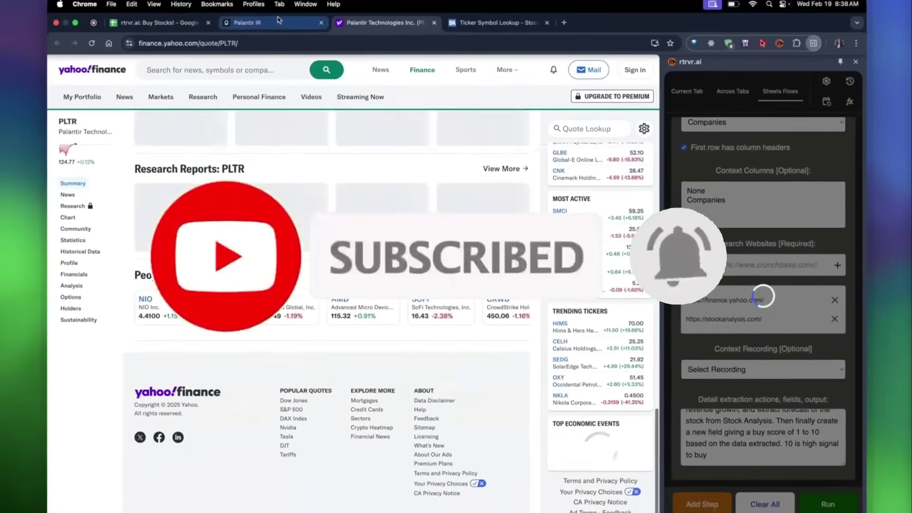
Inspect the agent's Yahoo Finance PLTR and Stock Analysis pages, then return to the Buy Stocks sheet.
click(277, 22)
click(365, 26)
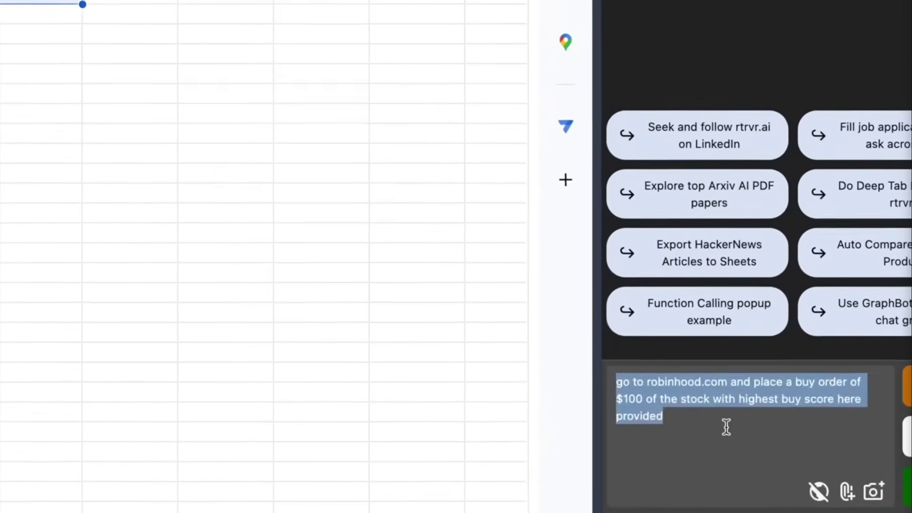
click(725, 428)
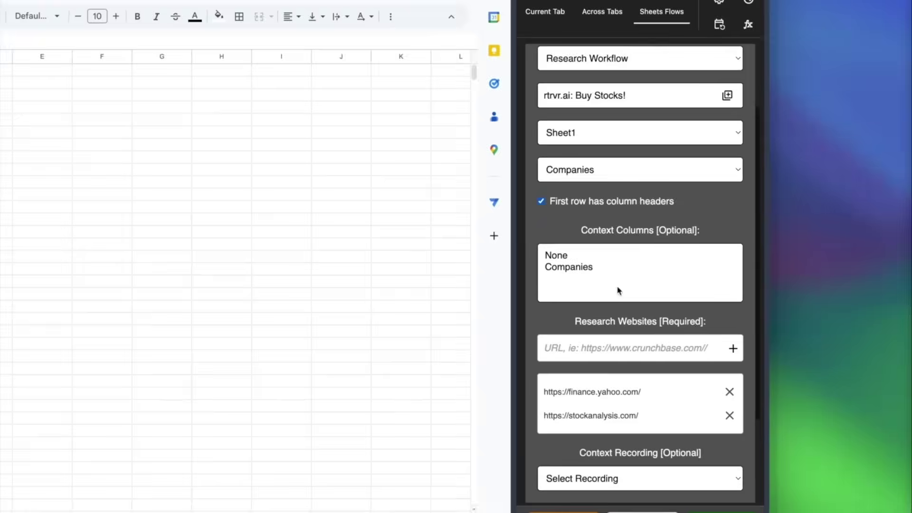
scroll(617, 309, down, 3)
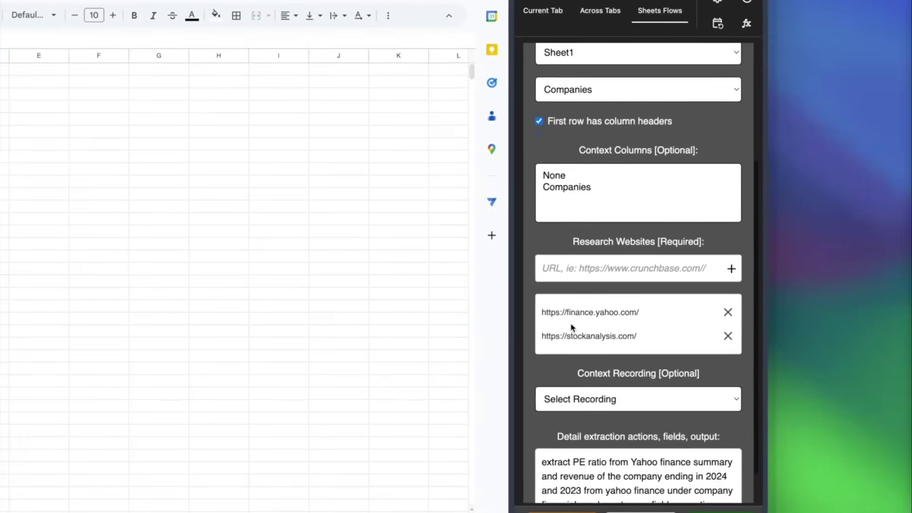
scroll(624, 397, down, 1)
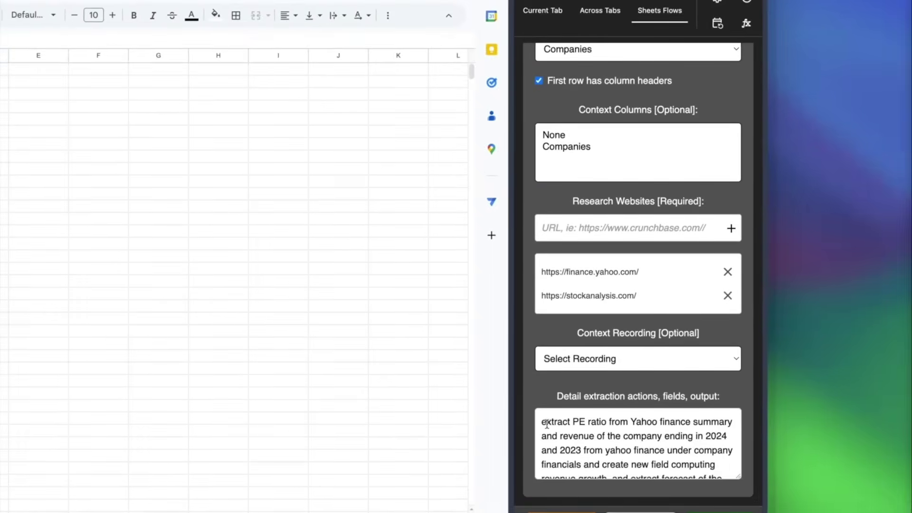
scroll(641, 460, down, 4)
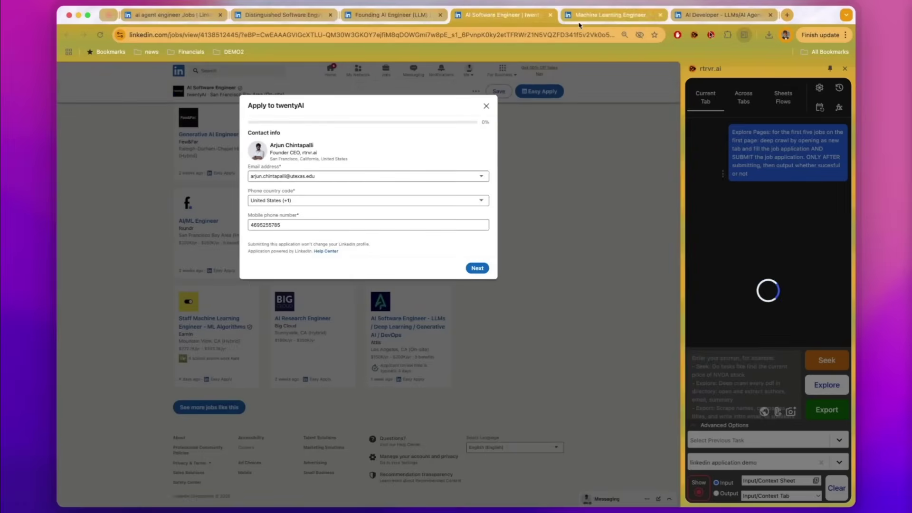
Check the Distinguished Software Engineer, Founding AI Engineer, AI Software Engineer and Machine Learning Engineer applications.
click(303, 21)
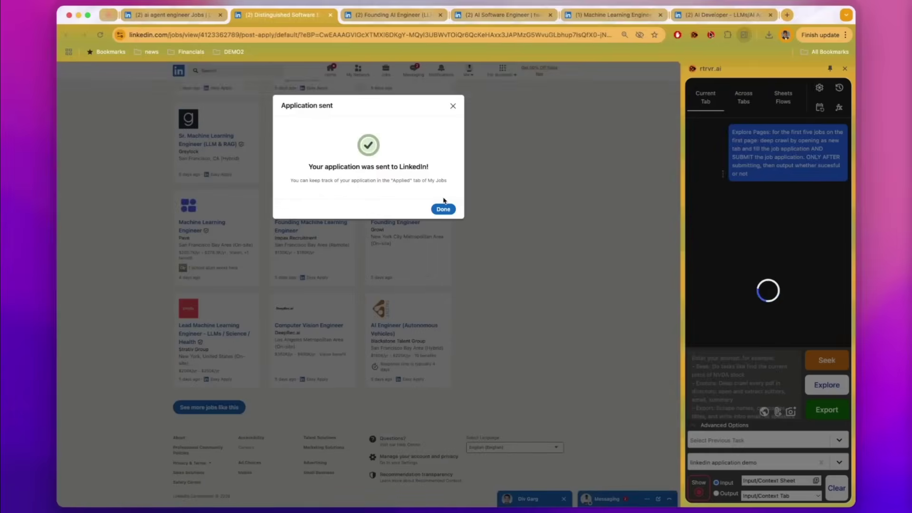
click(393, 19)
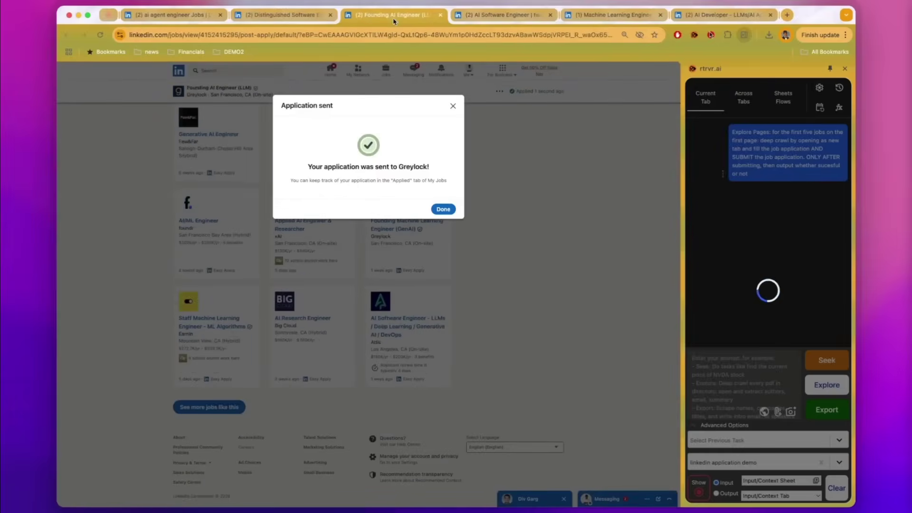
click(499, 15)
click(593, 16)
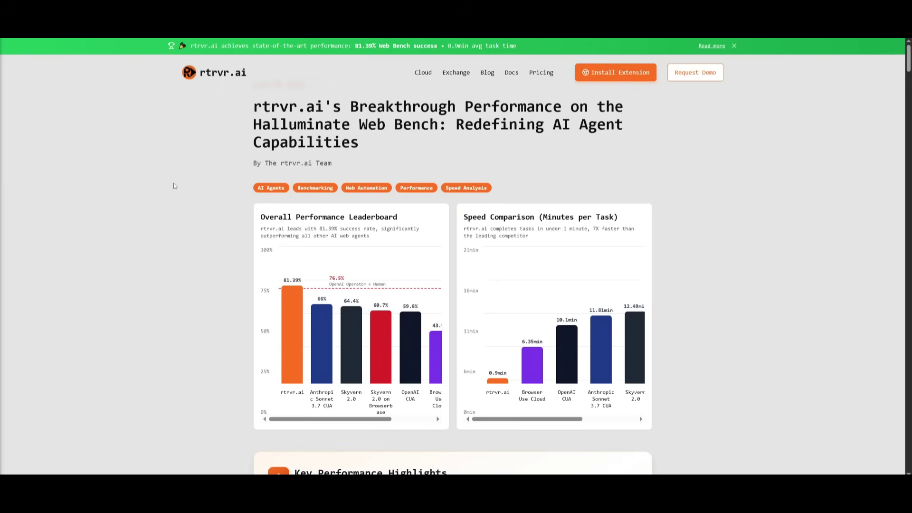
Scroll through the rtrvr.ai Web Bench benchmark results blog post.
scroll(149, 186, down, 2)
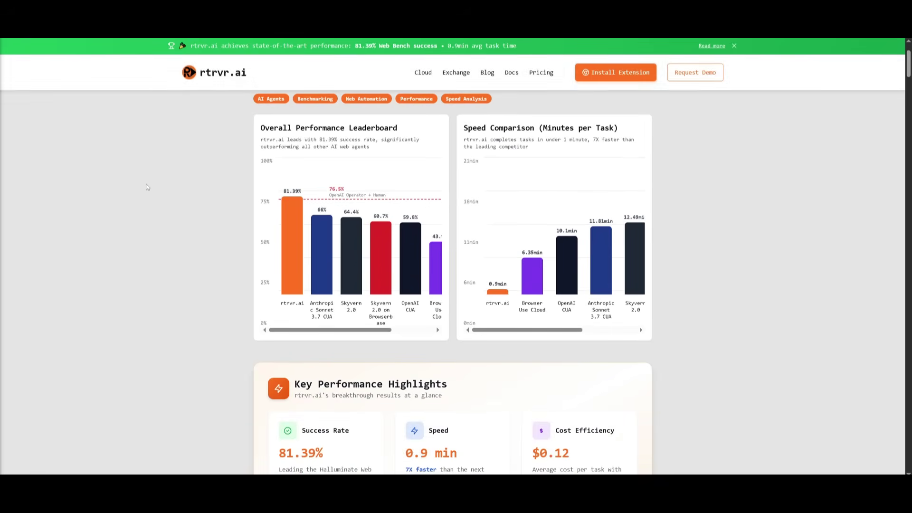
scroll(143, 187, down, 1)
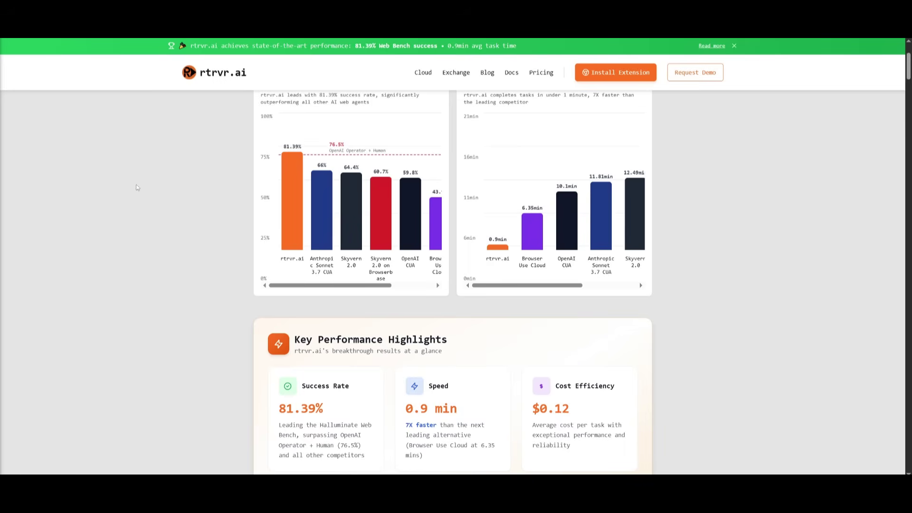
scroll(135, 187, down, 1)
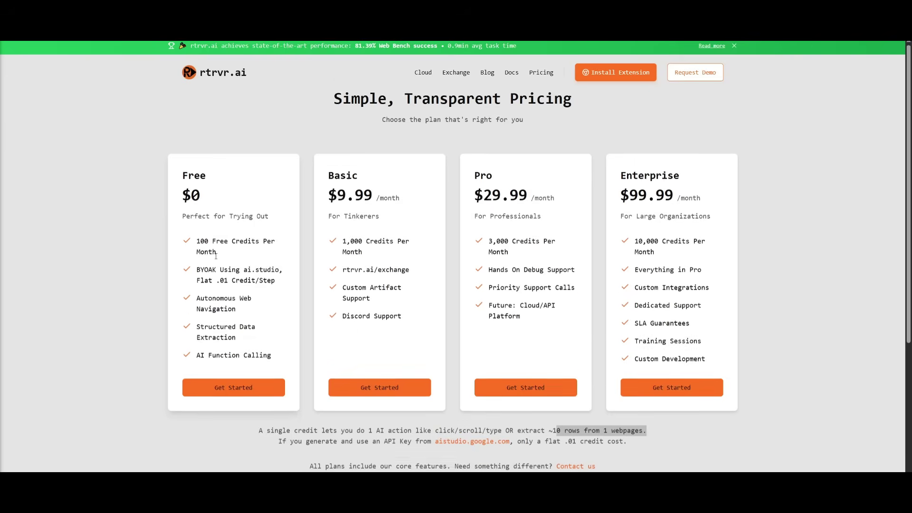
Scroll the pricing plans and highlight the note explaining what one credit covers.
scroll(216, 256, down, 3)
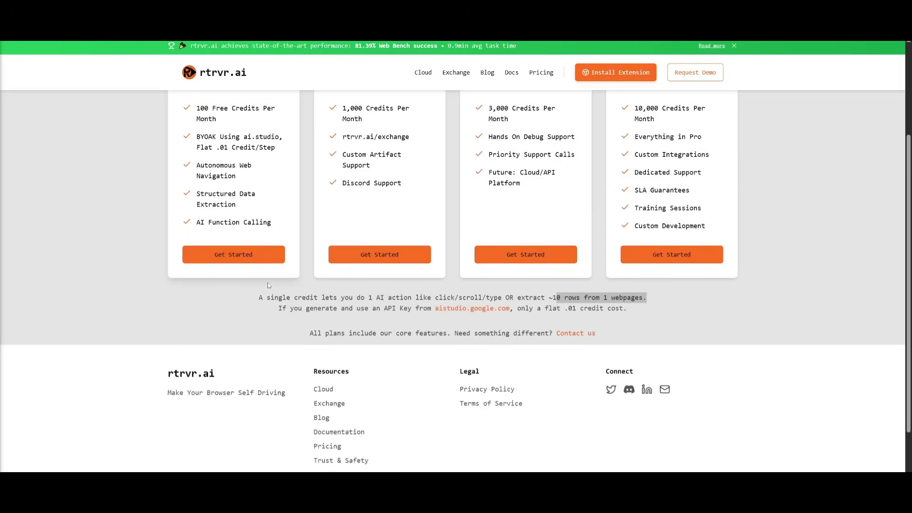
drag(254, 298, 644, 297)
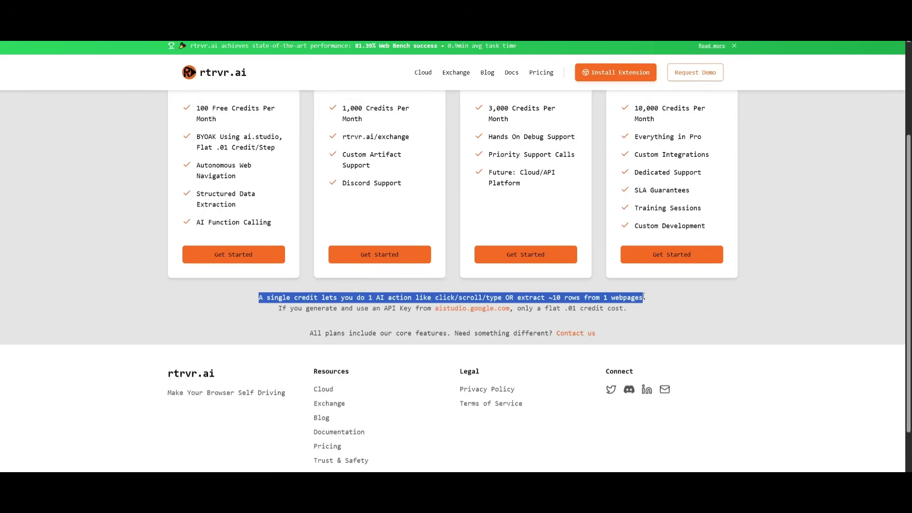
scroll(452, 256, up, 3)
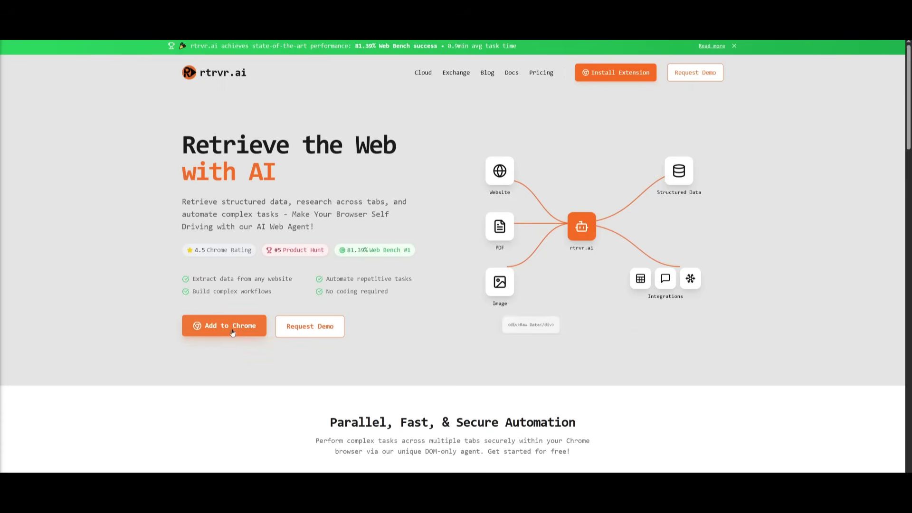
Add the rtrvr.ai AI Web Agent extension to Chrome from its Web Store listing.
click(208, 325)
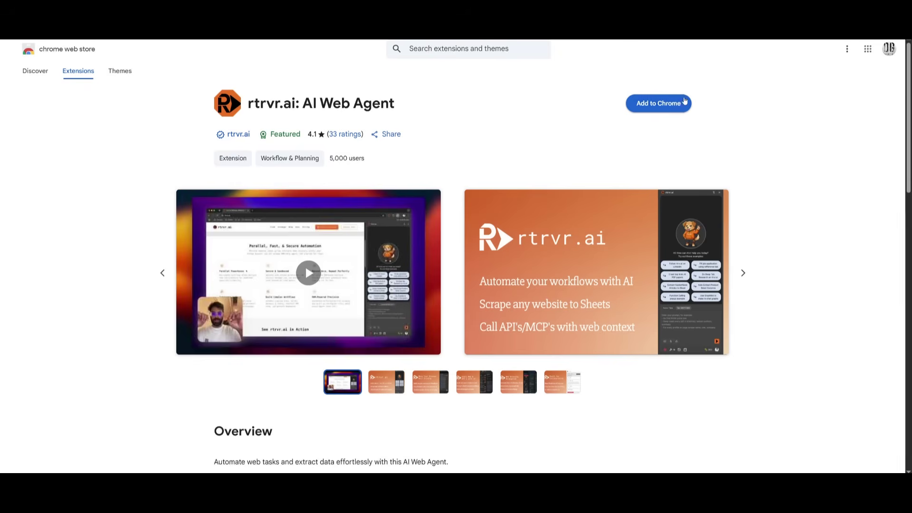
click(666, 103)
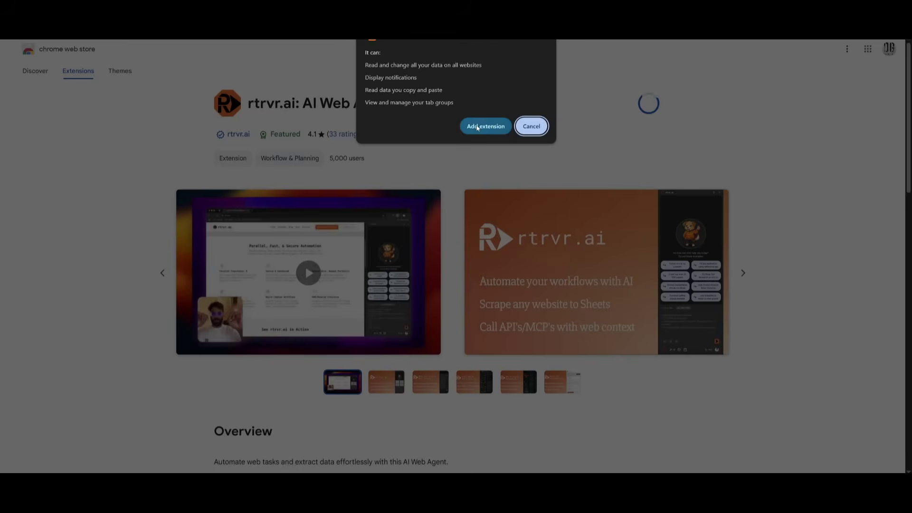
click(477, 128)
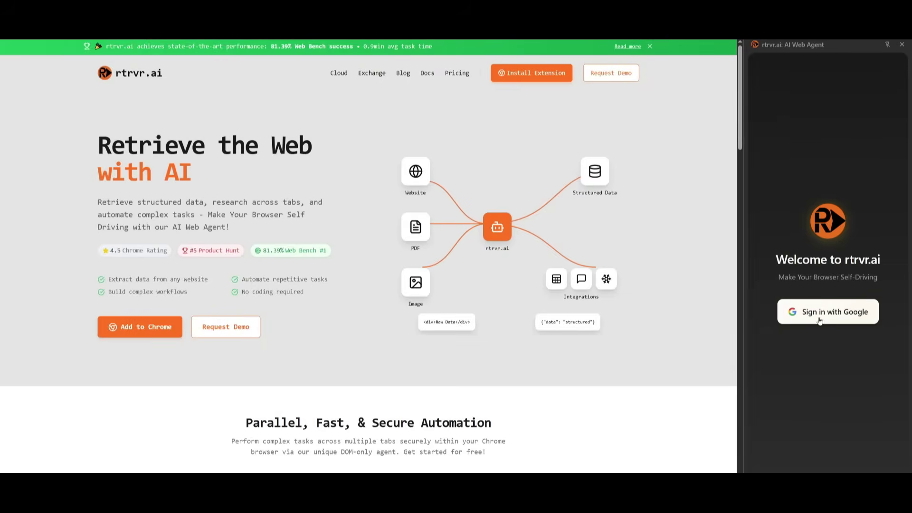
click(855, 313)
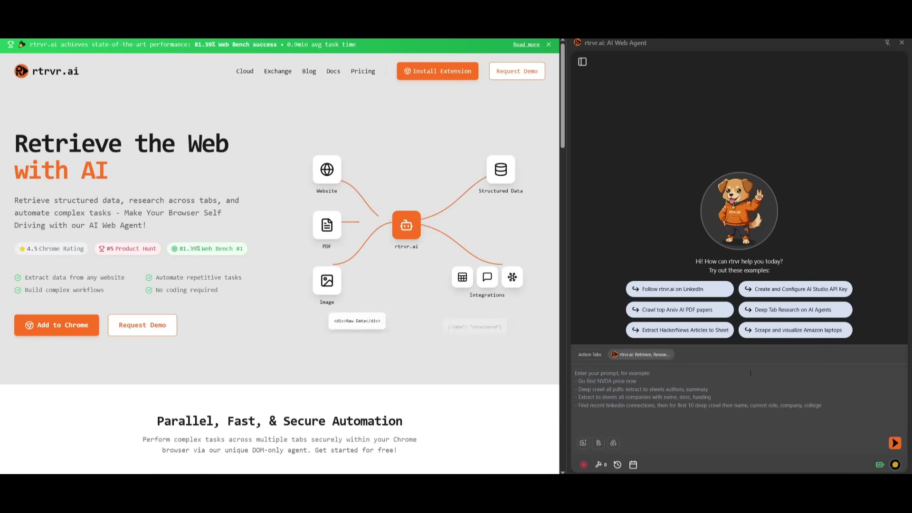
click(583, 443)
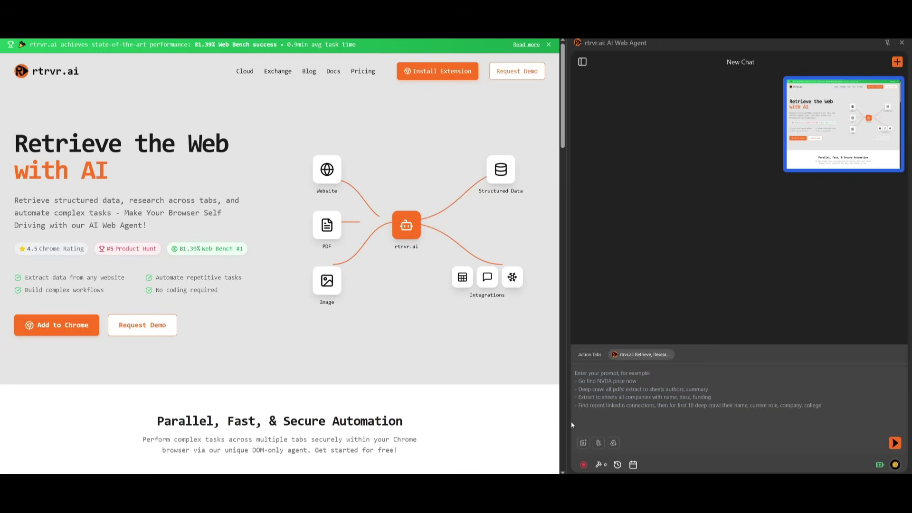
mouse_move(870, 91)
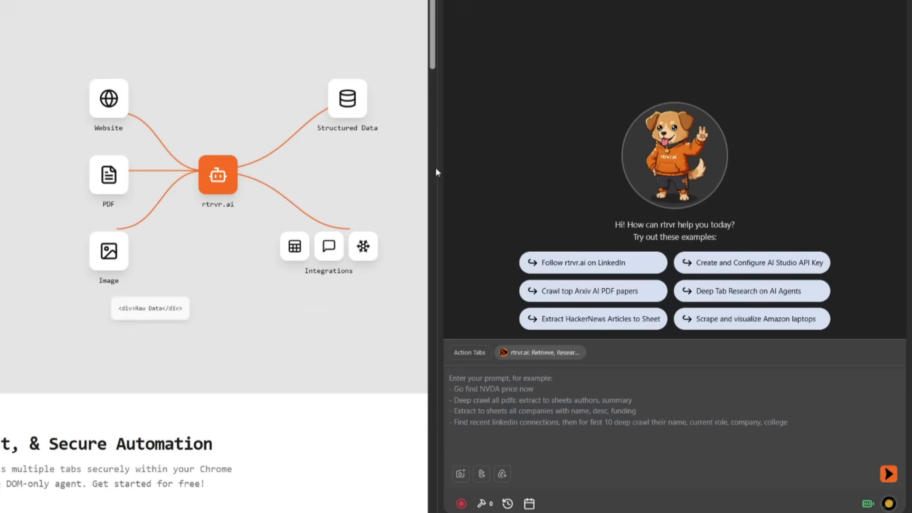
Select the WorldofAI - YouTube tab and the first rtrvr.ai tab as the agent's action tabs.
click(470, 353)
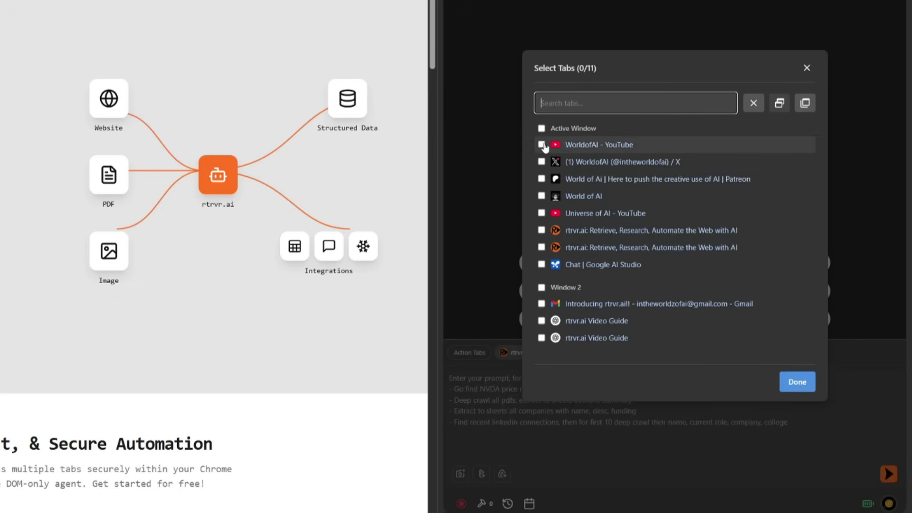
click(542, 145)
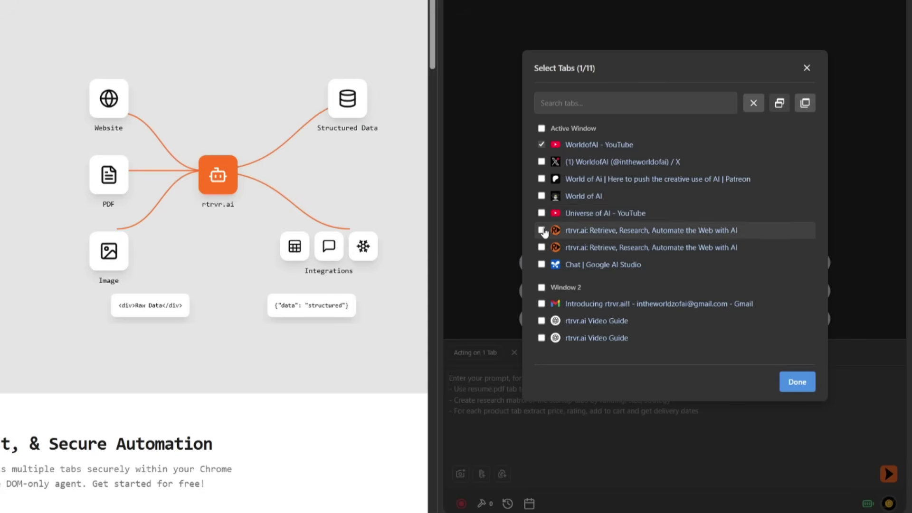
click(541, 230)
click(797, 381)
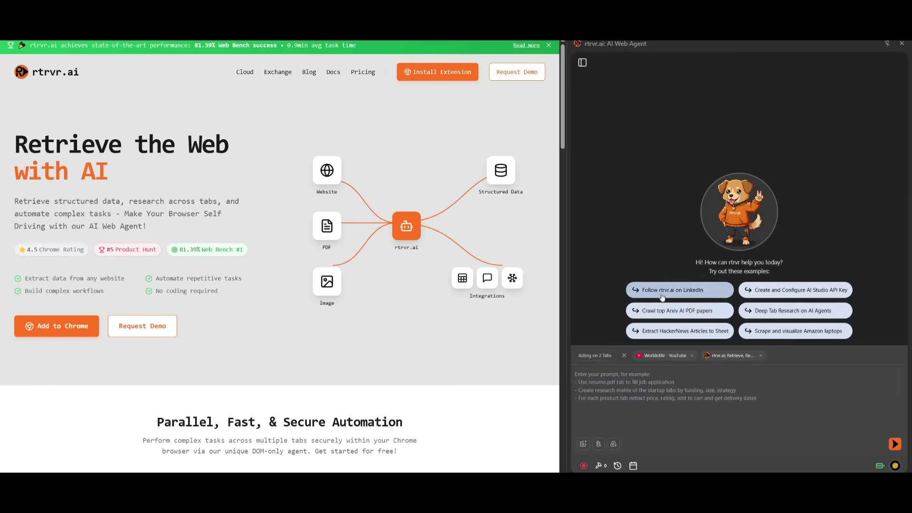
Remove both action tabs, browse the Tools list, then check task history and scheduled tasks.
click(609, 352)
click(692, 355)
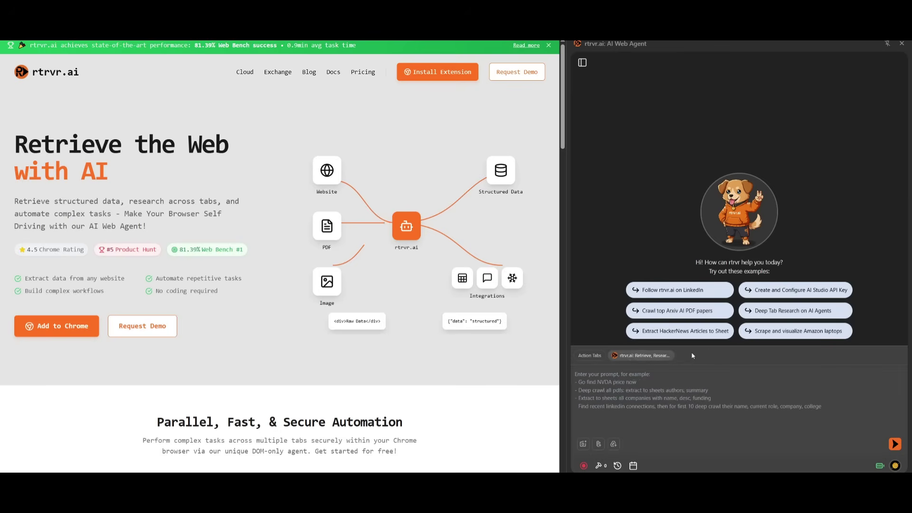
click(602, 466)
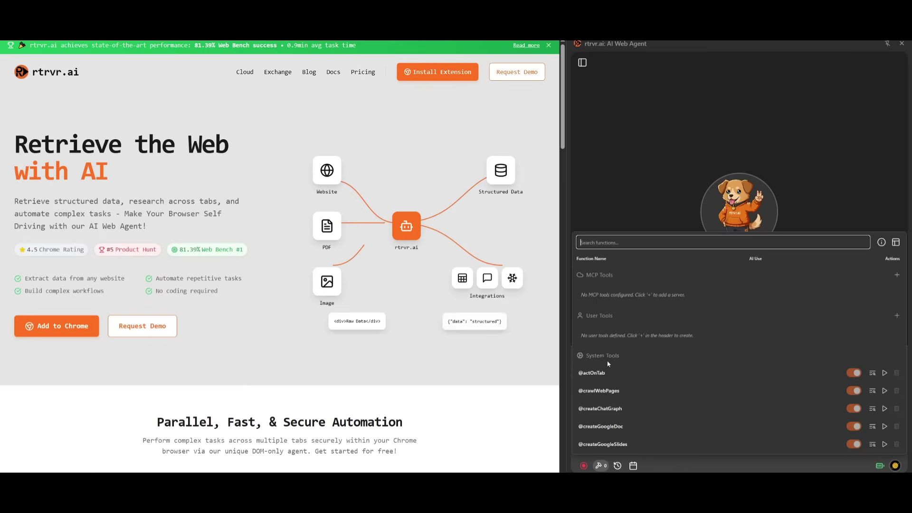
scroll(596, 356, down, 1)
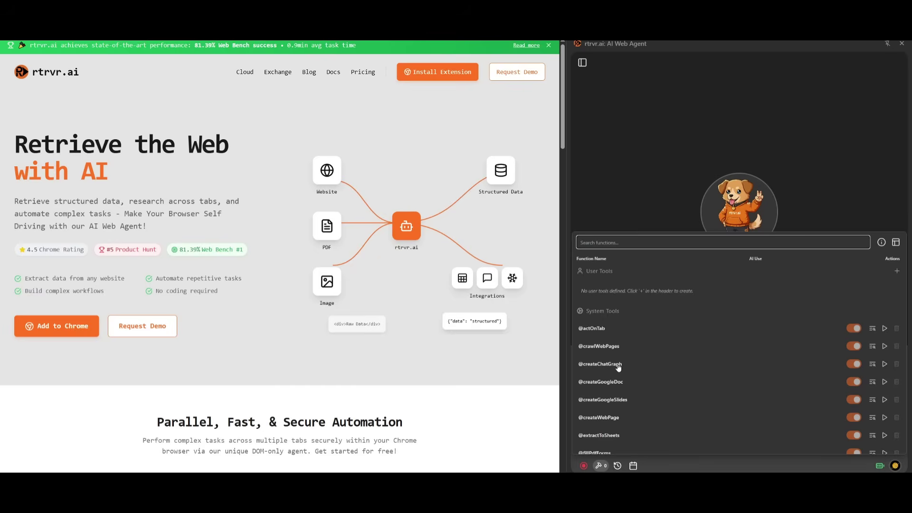
scroll(599, 353, down, 1)
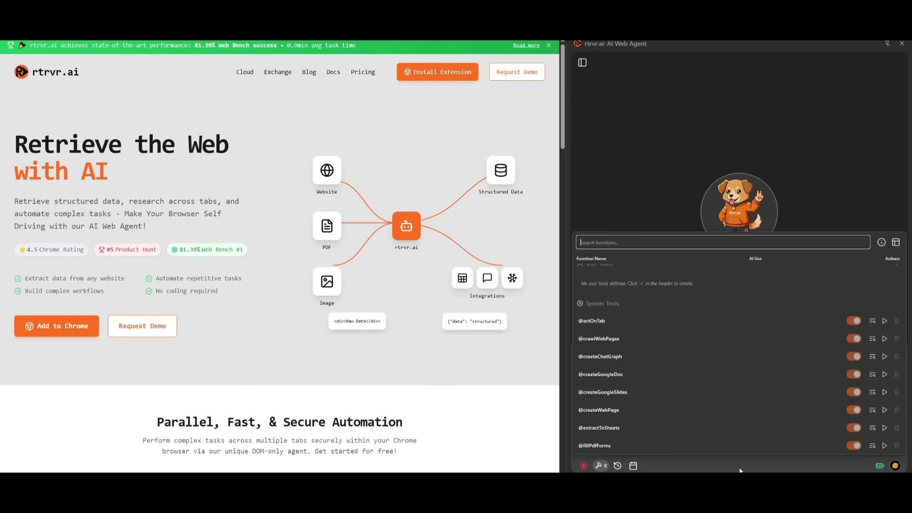
click(617, 465)
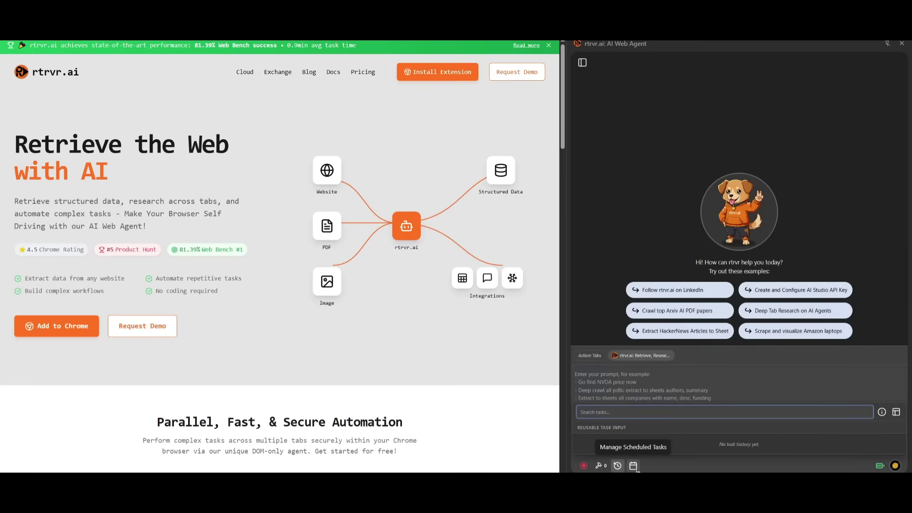
click(634, 467)
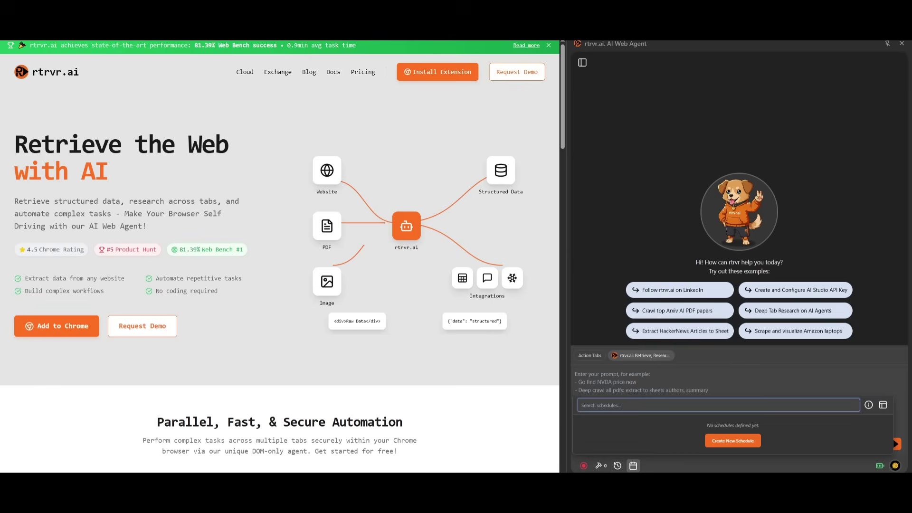
In User Settings' Agent Config, review the Gemini model choices and keep Gemini Flash selected.
click(894, 465)
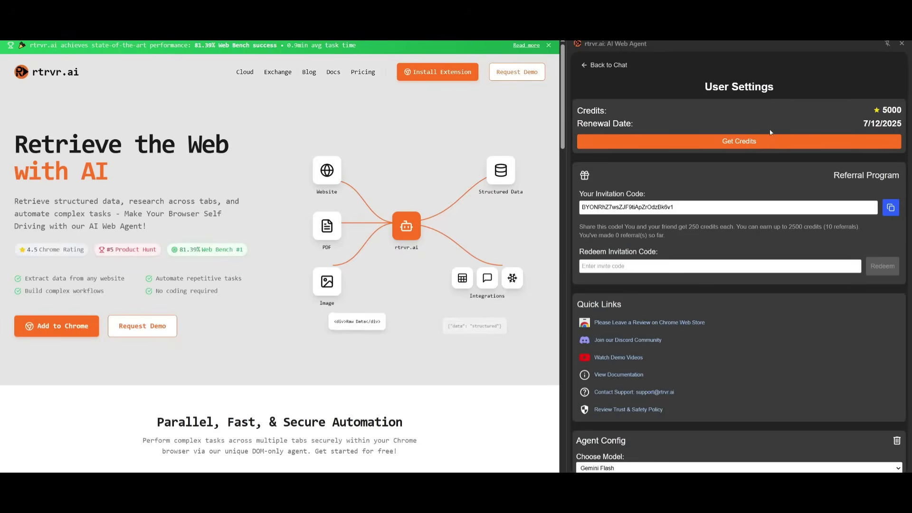
scroll(636, 233, down, 6)
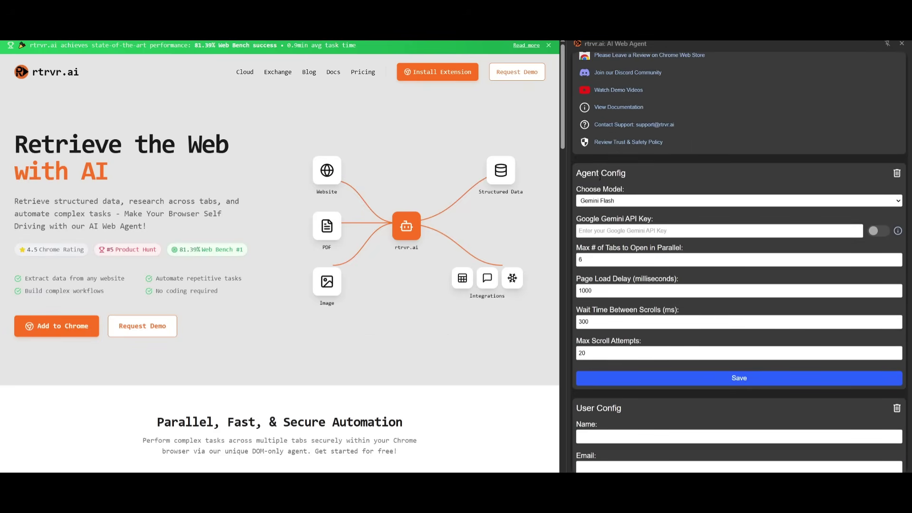
click(604, 200)
click(605, 201)
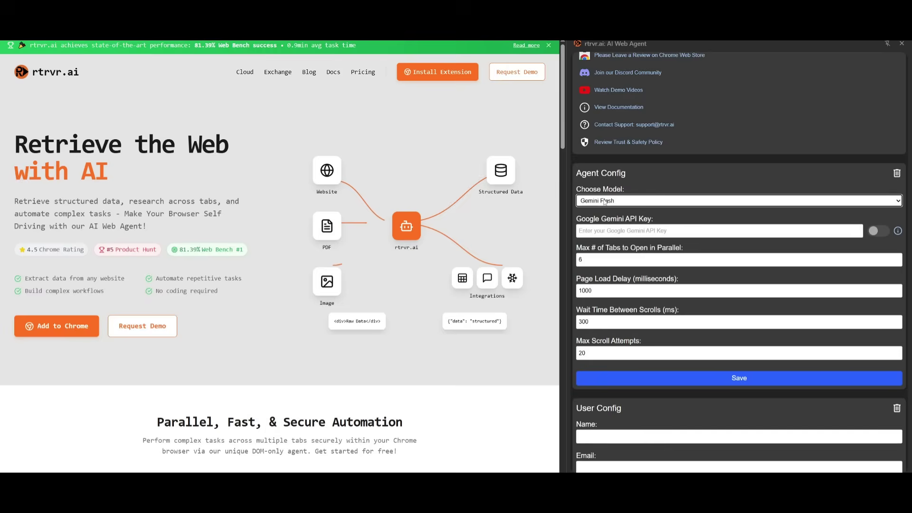
click(597, 200)
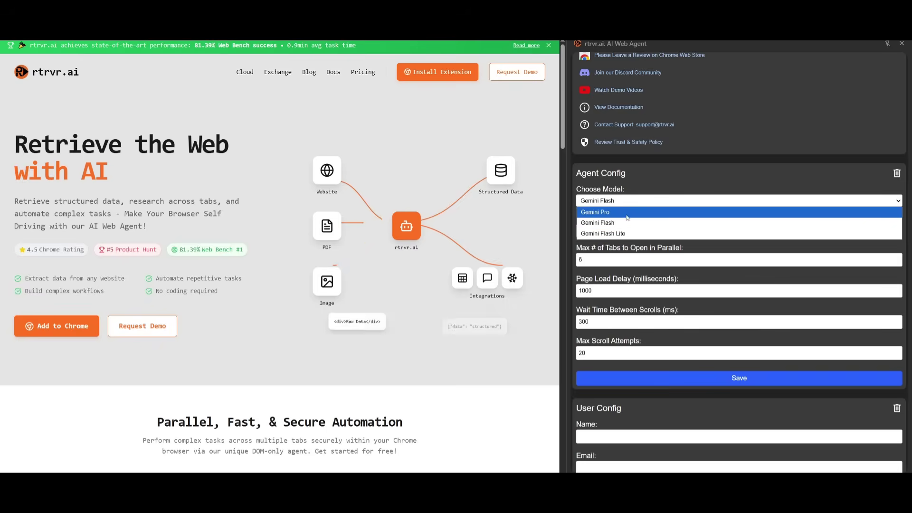
click(627, 173)
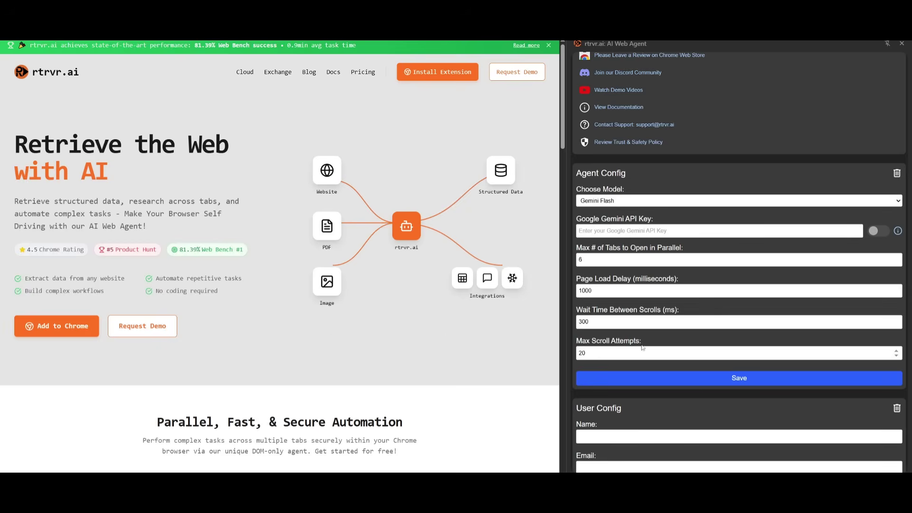
Scroll through the User Config settings in the side panel.
scroll(651, 334, down, 5)
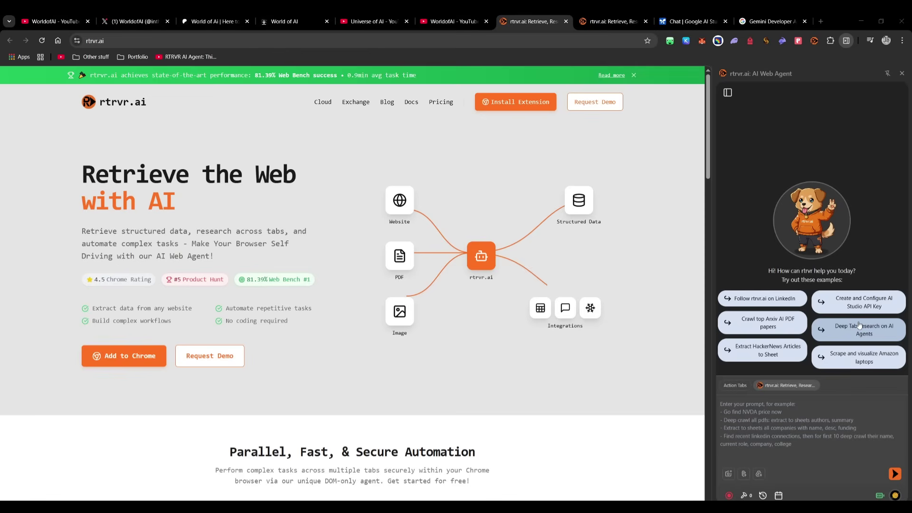
Run the 'Deep Tab Research on AI Agents' example and view the Browse AI and axiom.ai pages it opens.
click(860, 325)
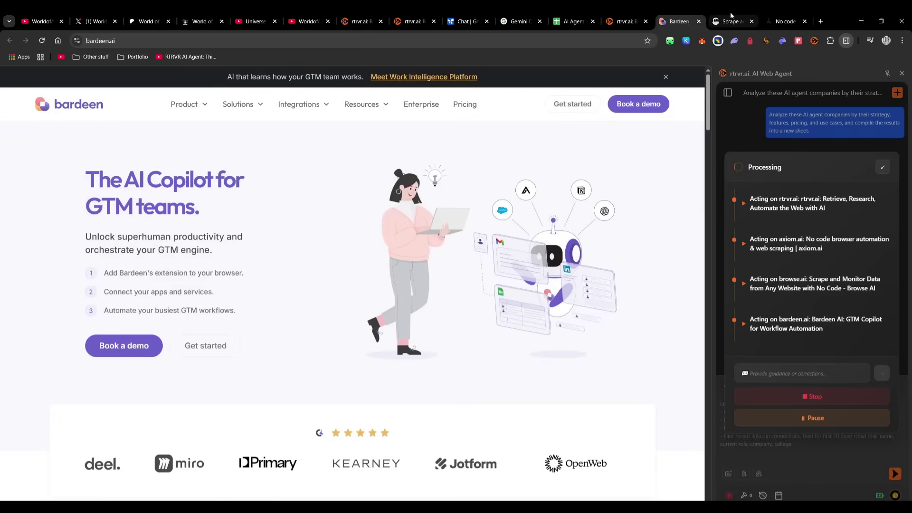
click(731, 16)
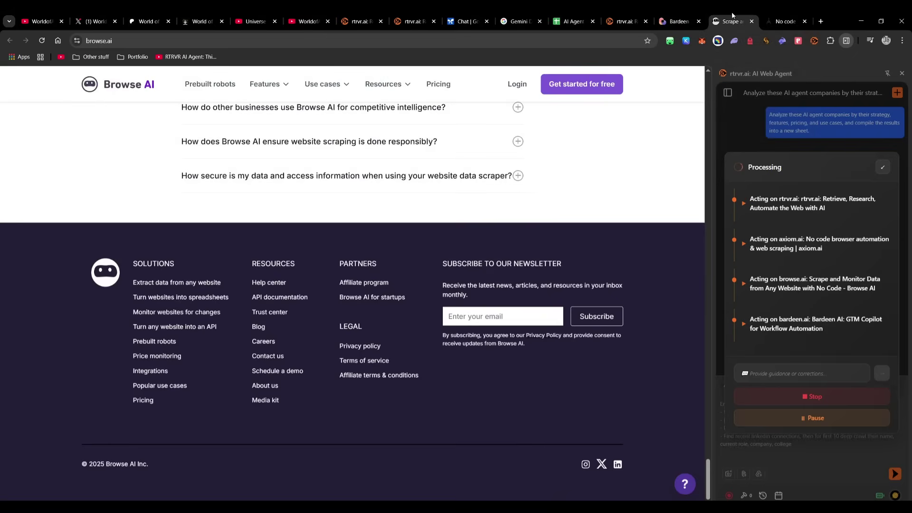
click(784, 20)
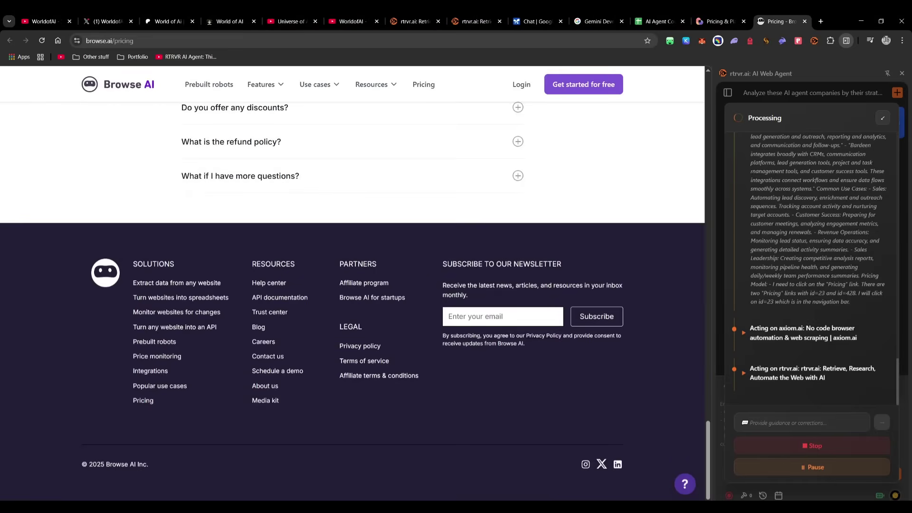
Check the Bardeen page and the sheet's pricing_model, key_features and use_cases column headers.
click(651, 27)
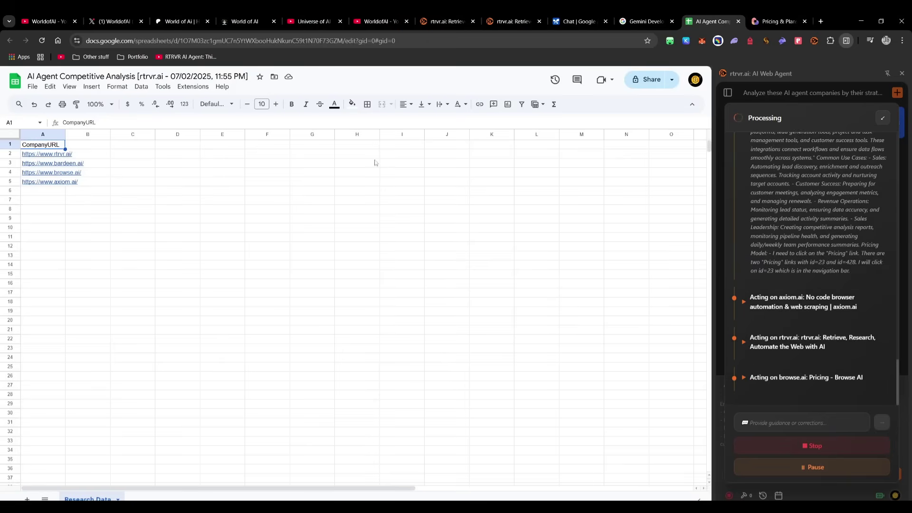
click(766, 21)
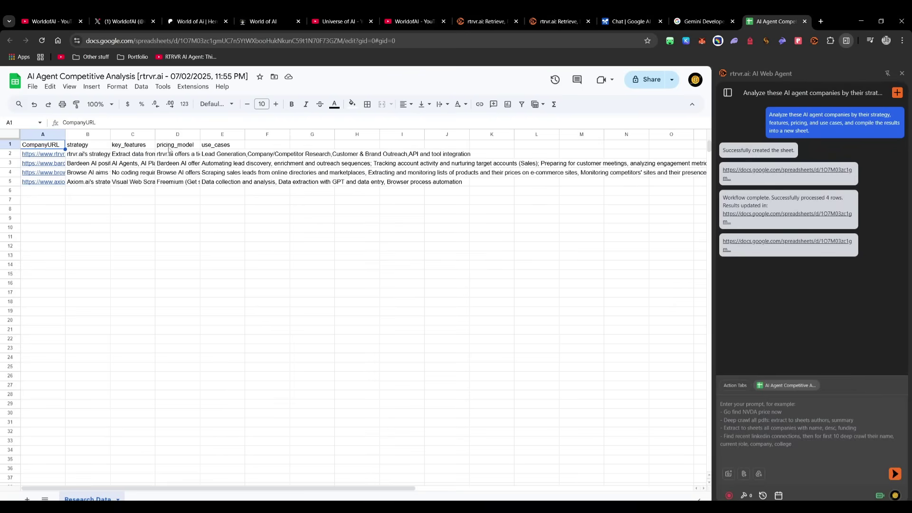
click(157, 146)
click(128, 149)
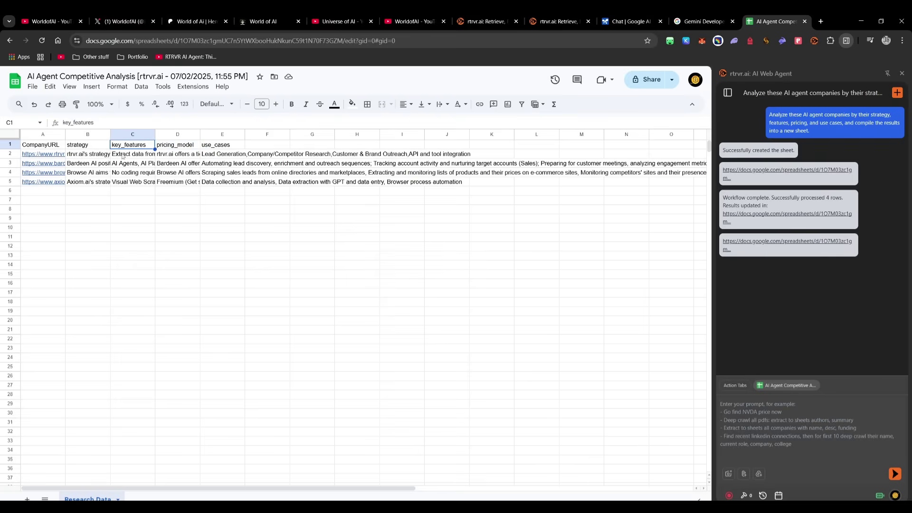
click(226, 147)
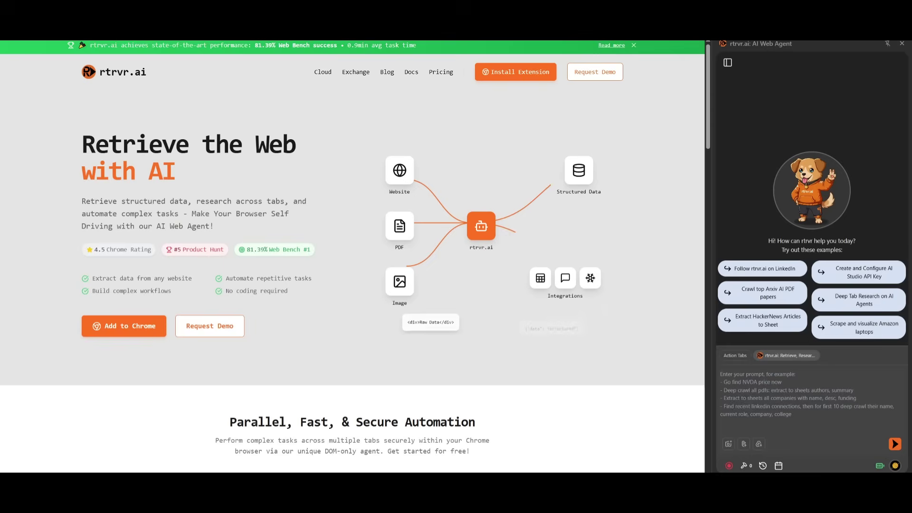
click(861, 272)
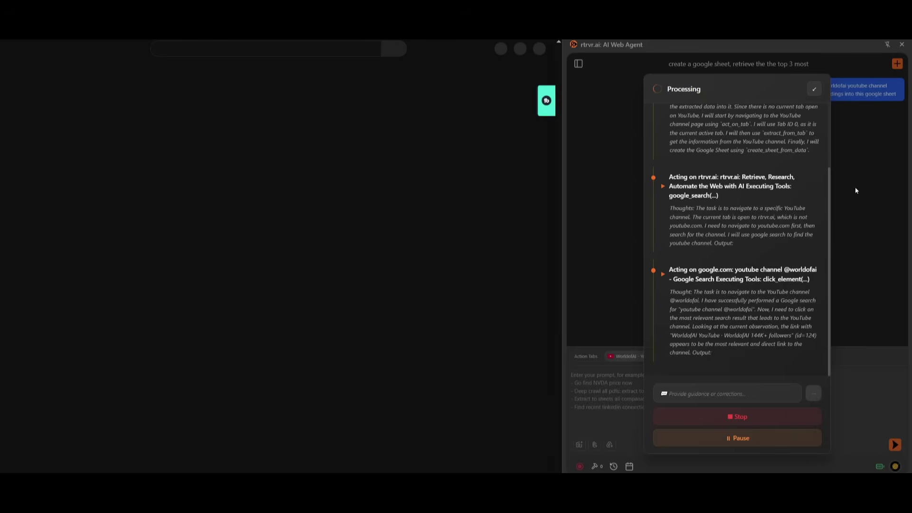
Scroll up the Processing panel while the agent builds the WorldofAI Top Videos sheet.
scroll(813, 114, up, 2)
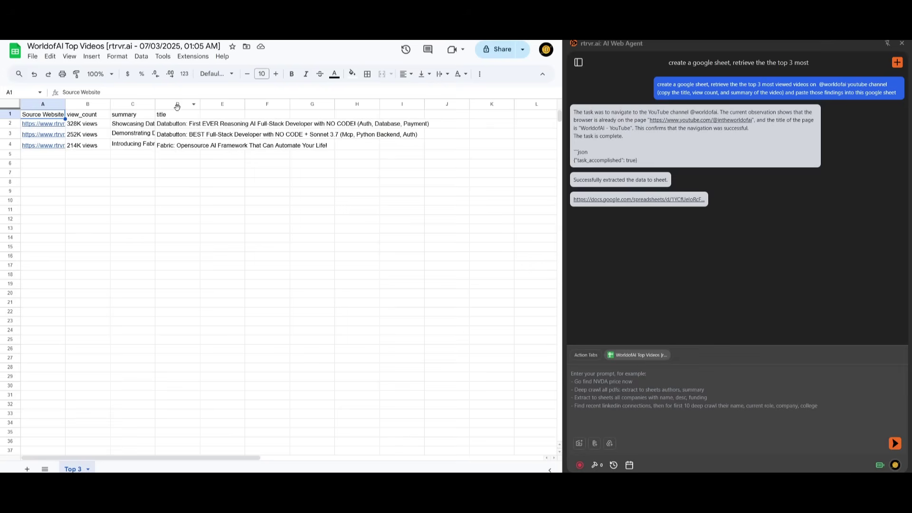
Review the agent's reply with the extracted view counts, titles and summaries.
mouse_move(700, 149)
Open the Tool Library and inspect the slackMessage tool's description, parameter and code.
click(594, 464)
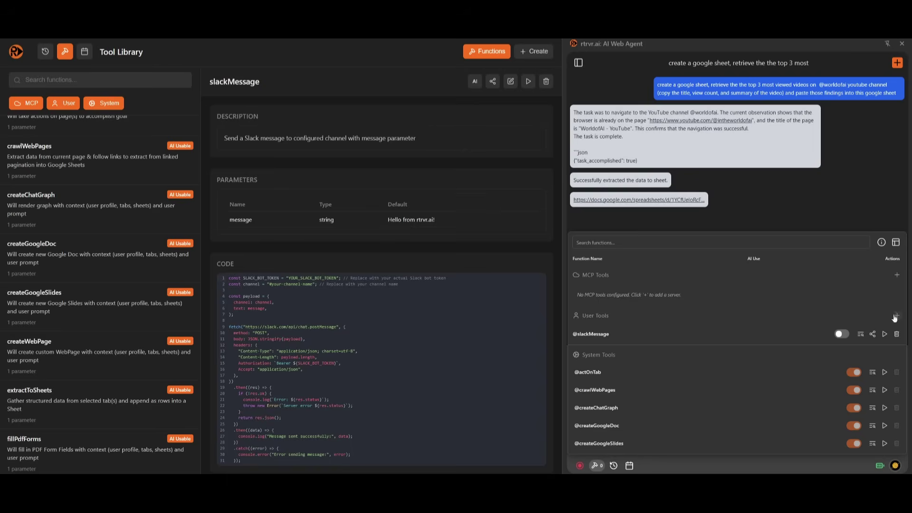
click(860, 336)
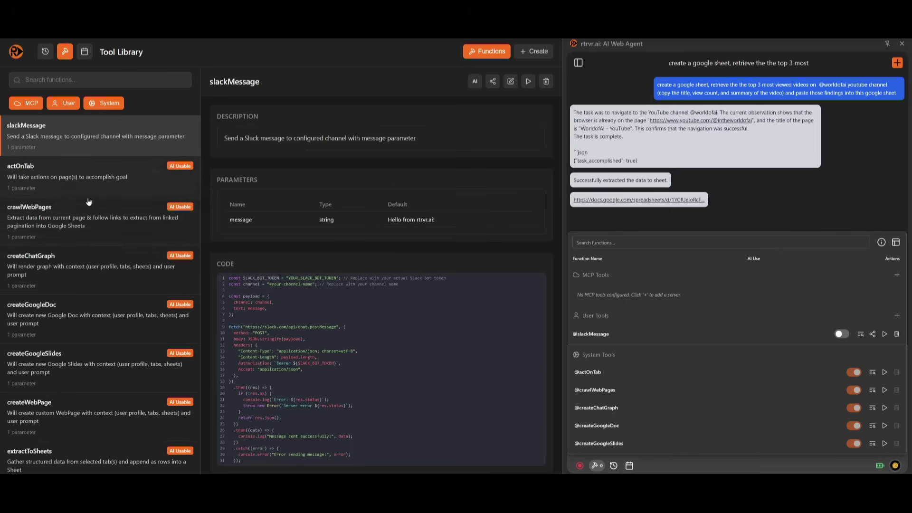
scroll(88, 268, down, 1)
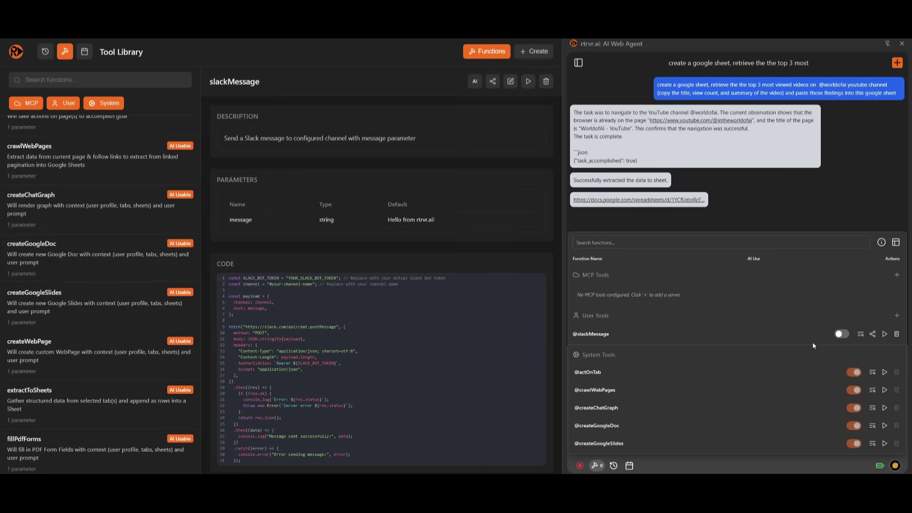
click(655, 472)
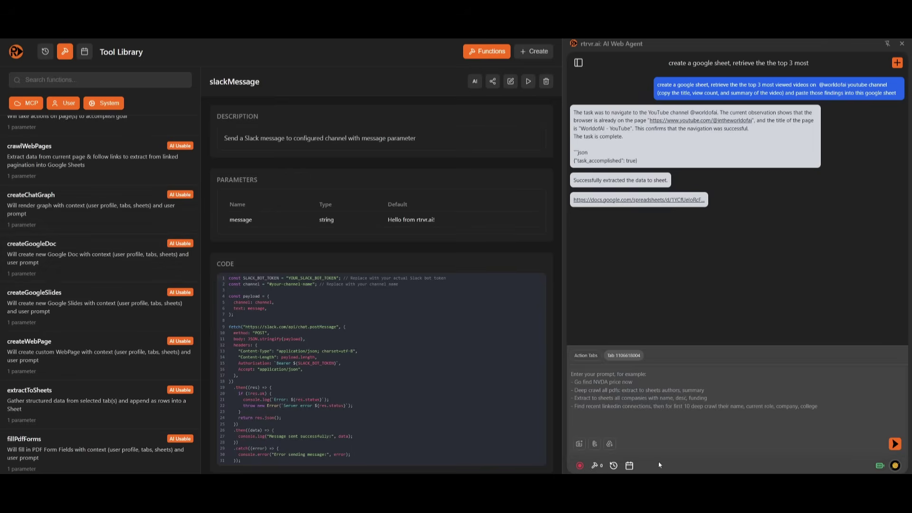
text(@)
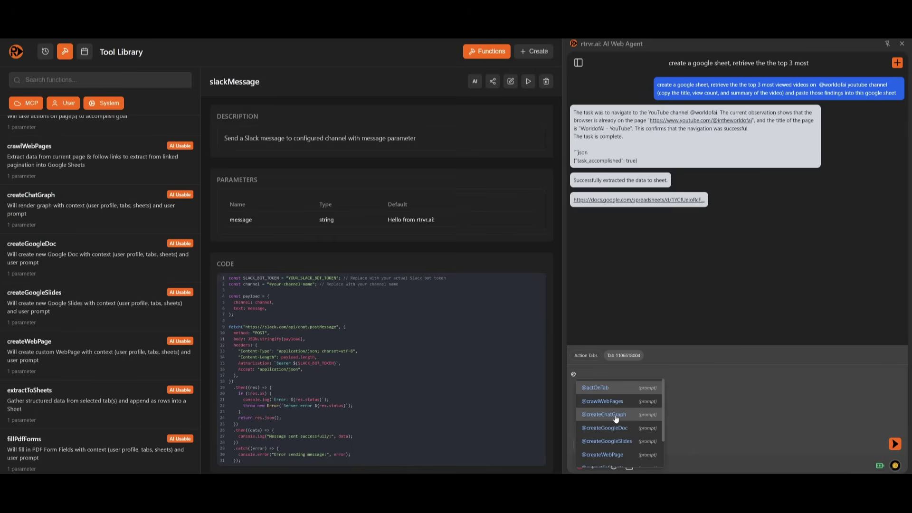
text(g)
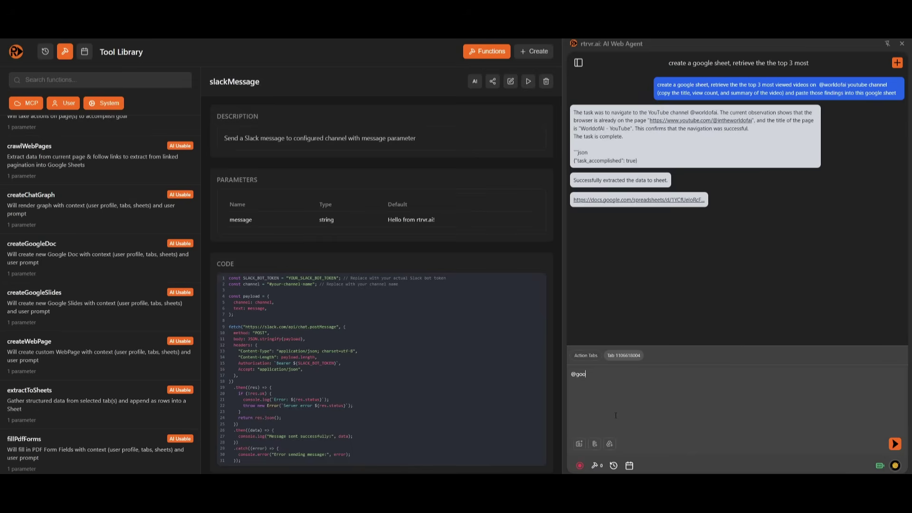
text(o)
key(BackSpace)
key(BackSpace)
text(create)
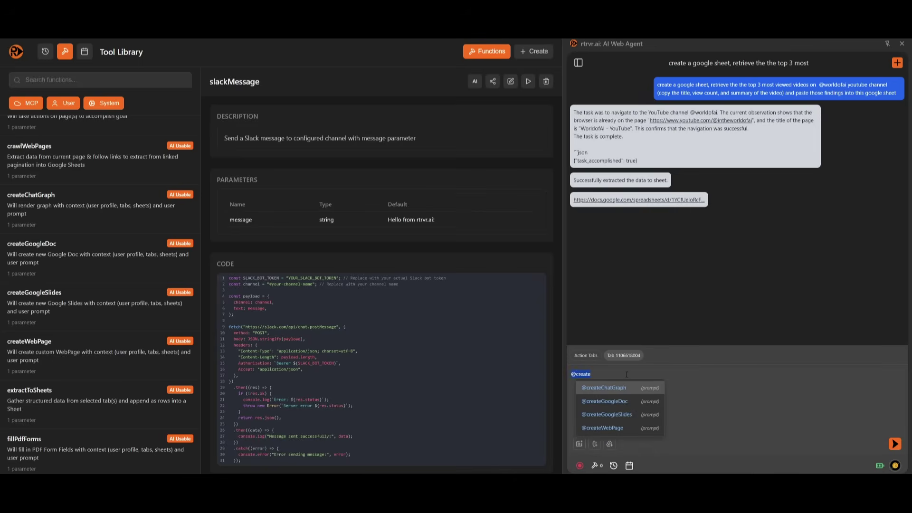
key(Return)
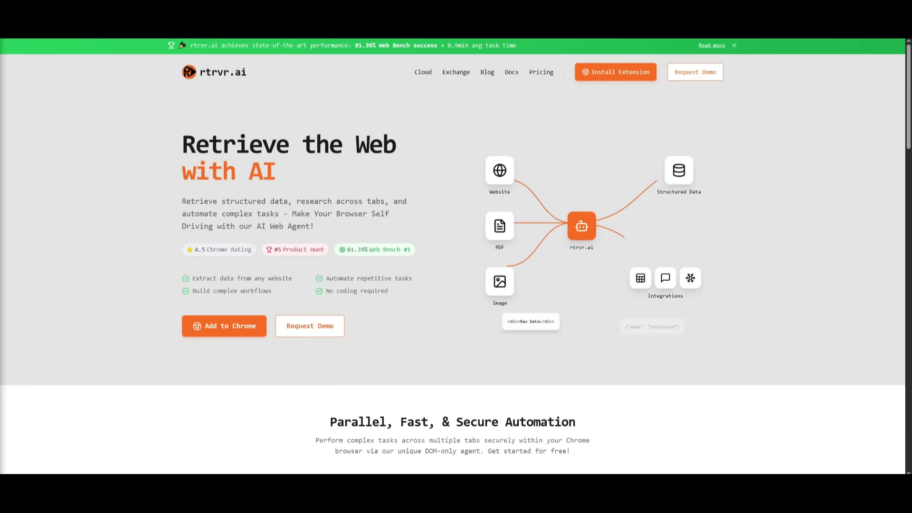
Scroll down through the homepage's feature, demo and workflow sections and back up.
scroll(94, 192, down, 7)
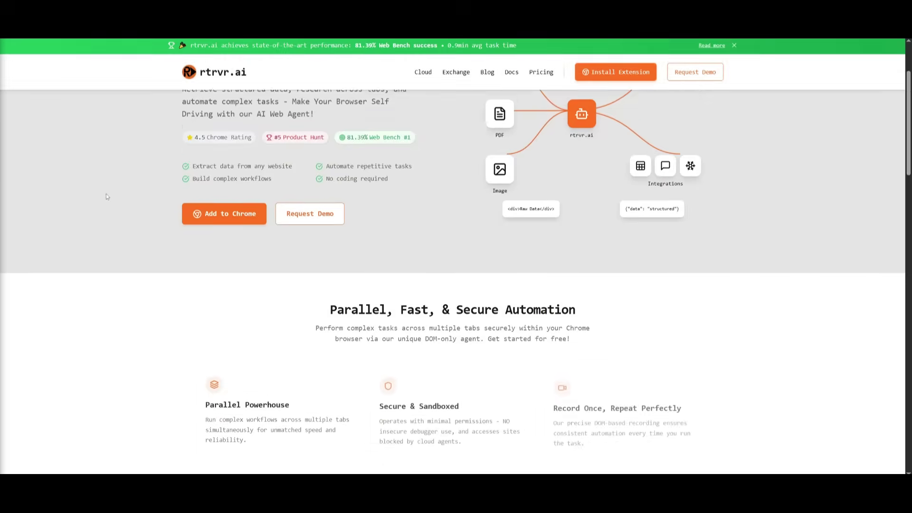
scroll(94, 192, down, 9)
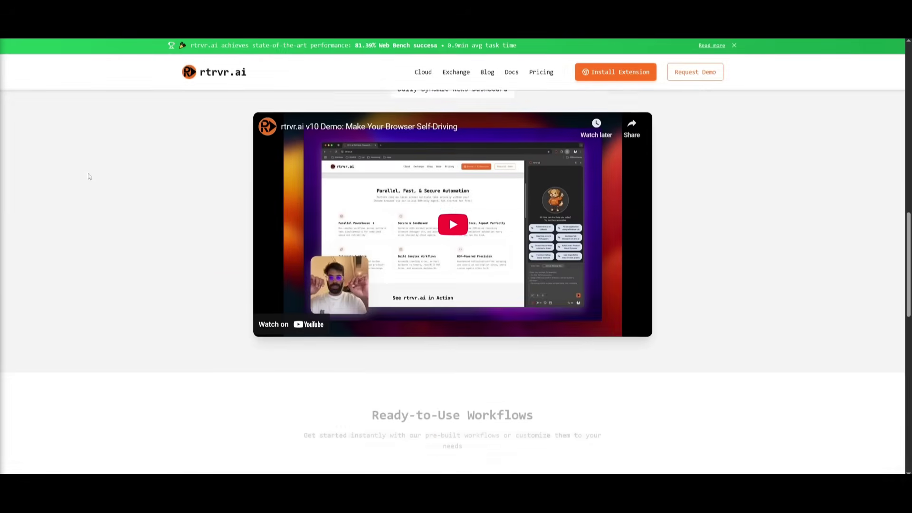
scroll(83, 180, down, 9)
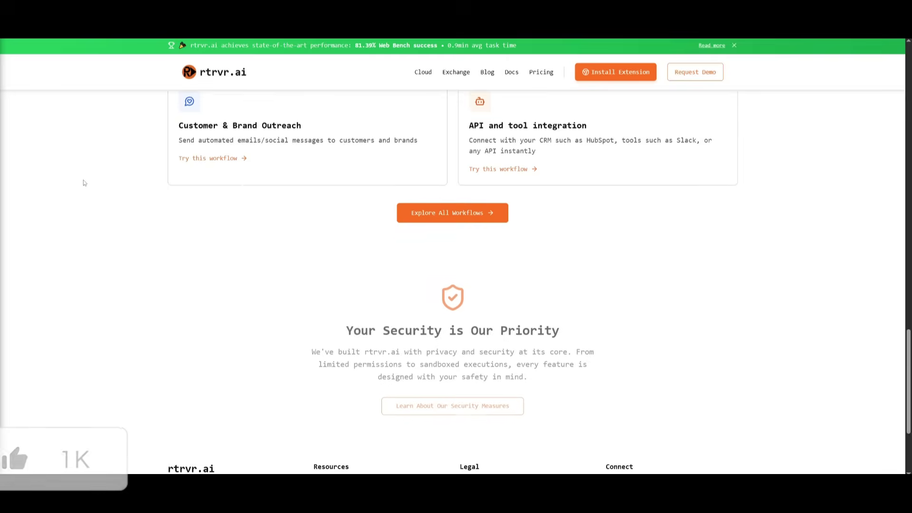
scroll(91, 184, up, 7)
scroll(98, 183, up, 16)
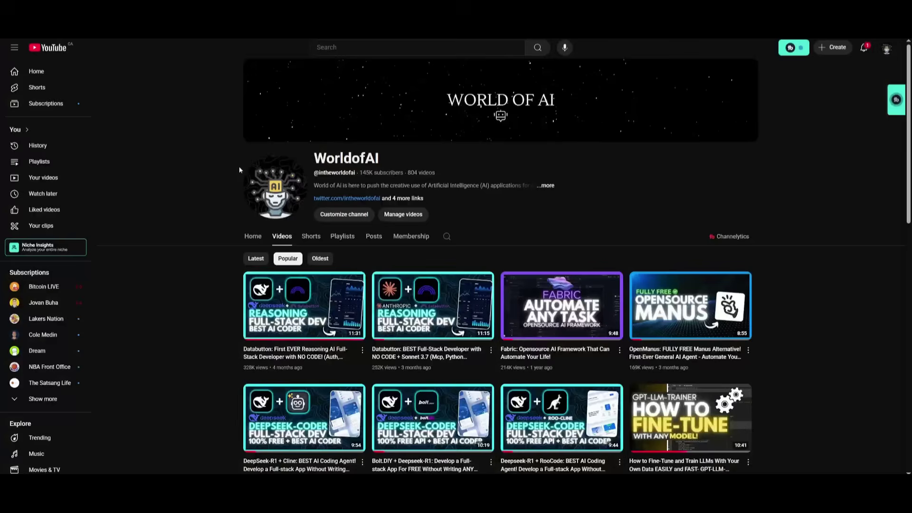
click(255, 259)
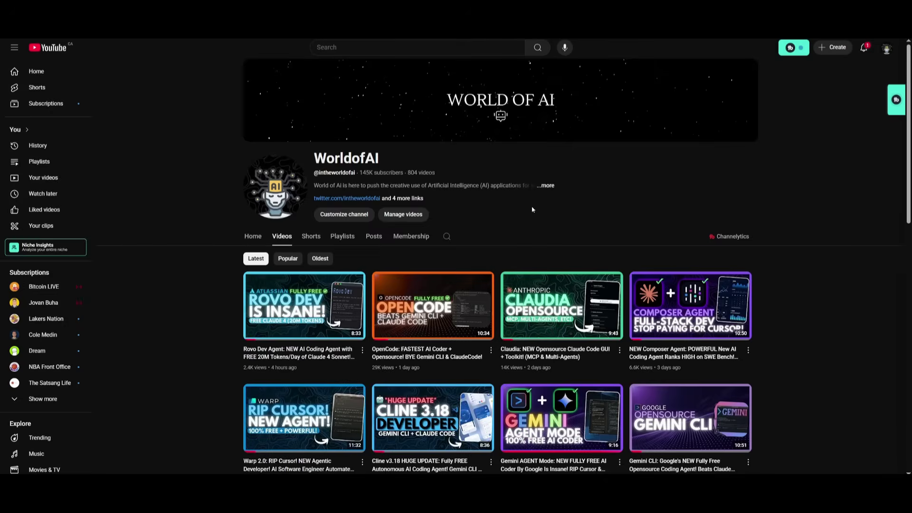
click(297, 262)
scroll(774, 264, down, 10)
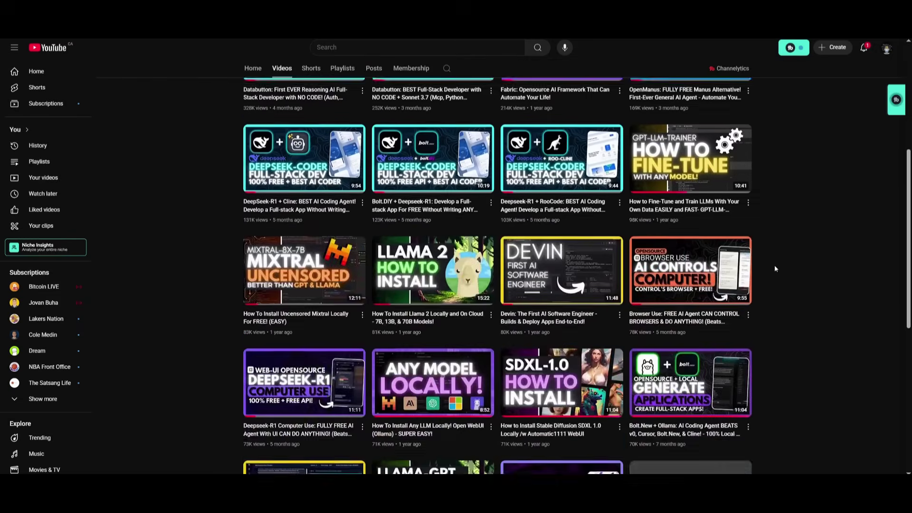
scroll(766, 264, down, 4)
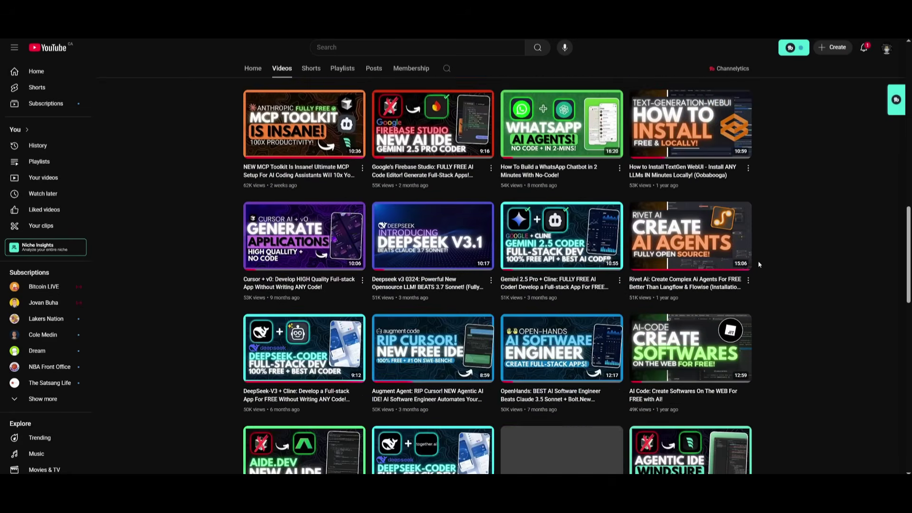
scroll(750, 267, down, 2)
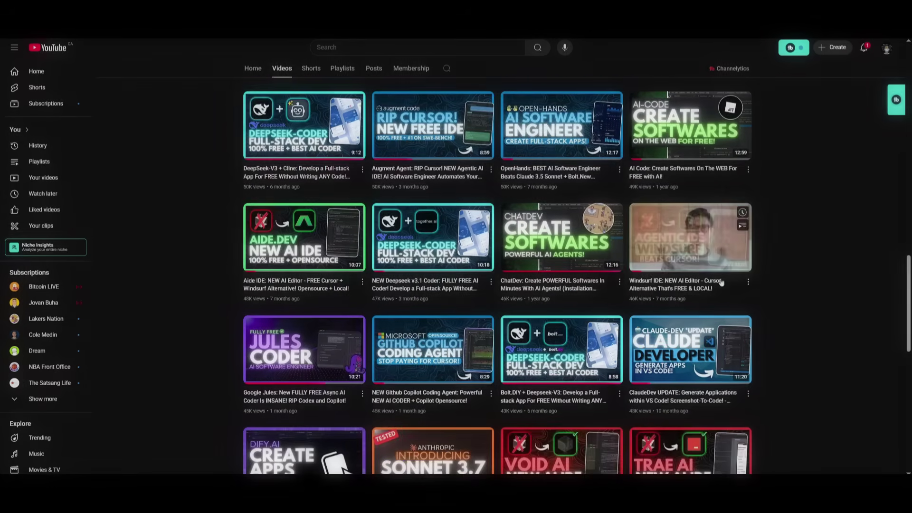